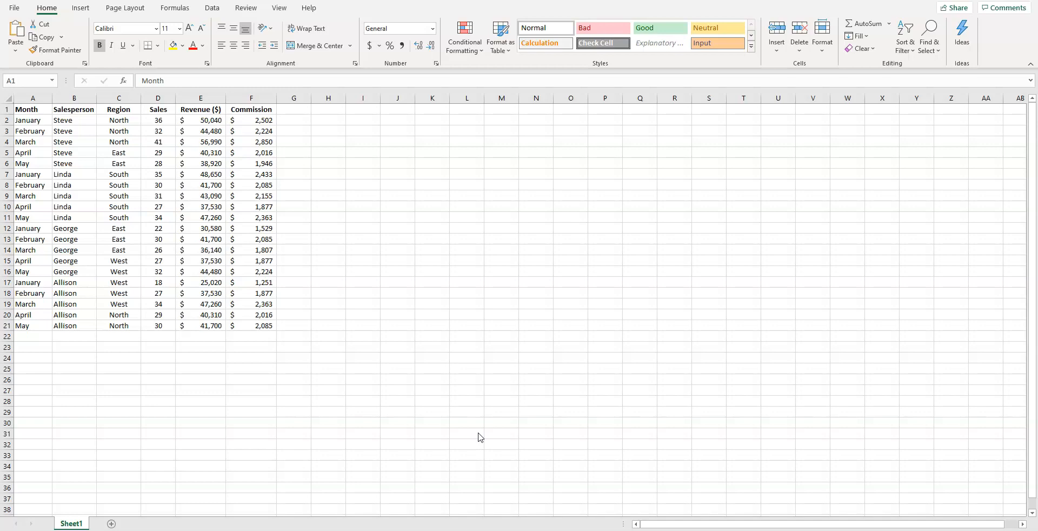
left_click(26, 113)
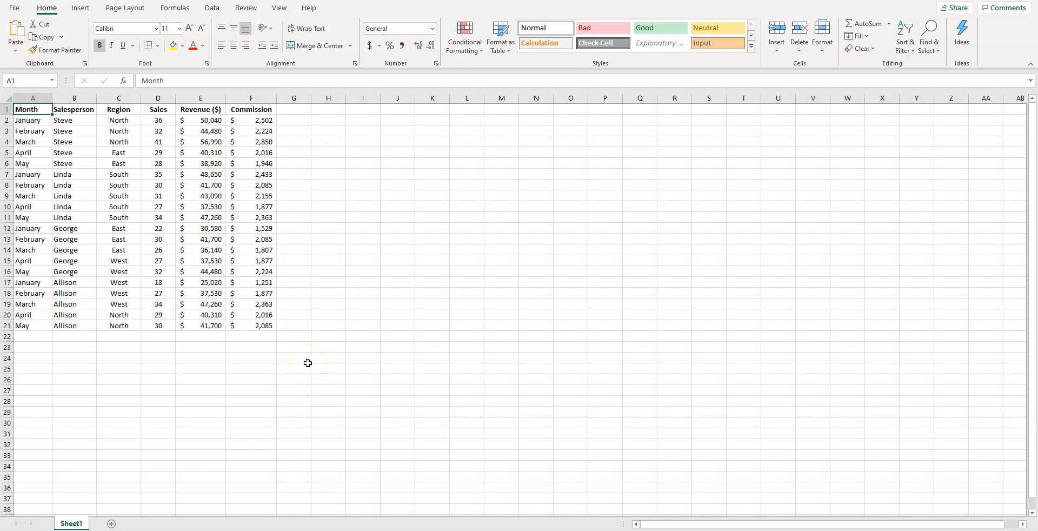
left_click(65, 227)
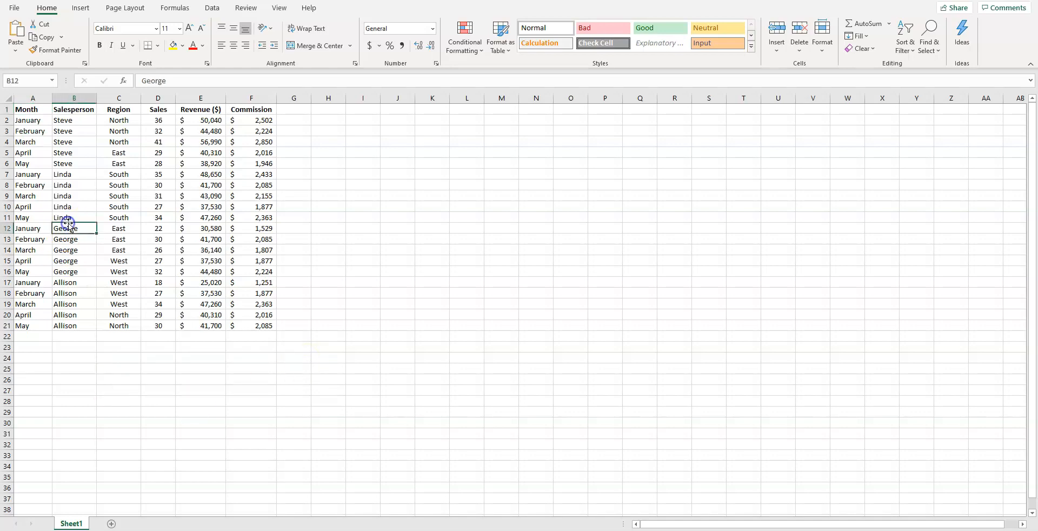
left_click(242, 294)
left_click(30, 111)
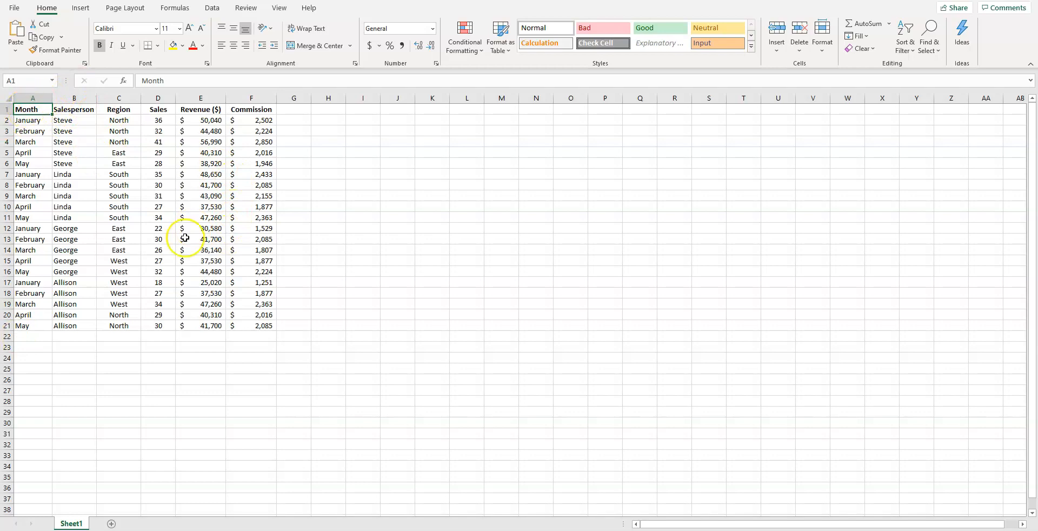
left_click(257, 326)
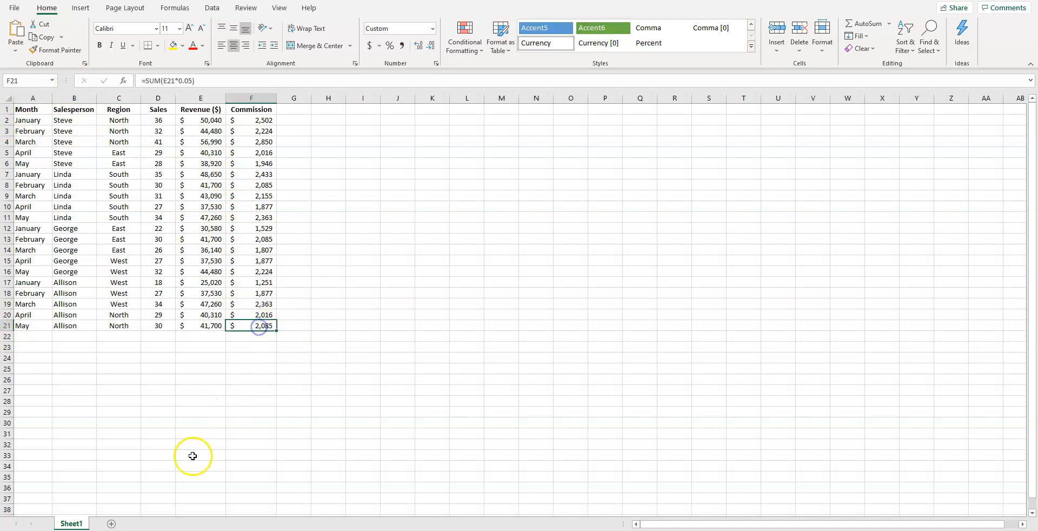
left_click(27, 109)
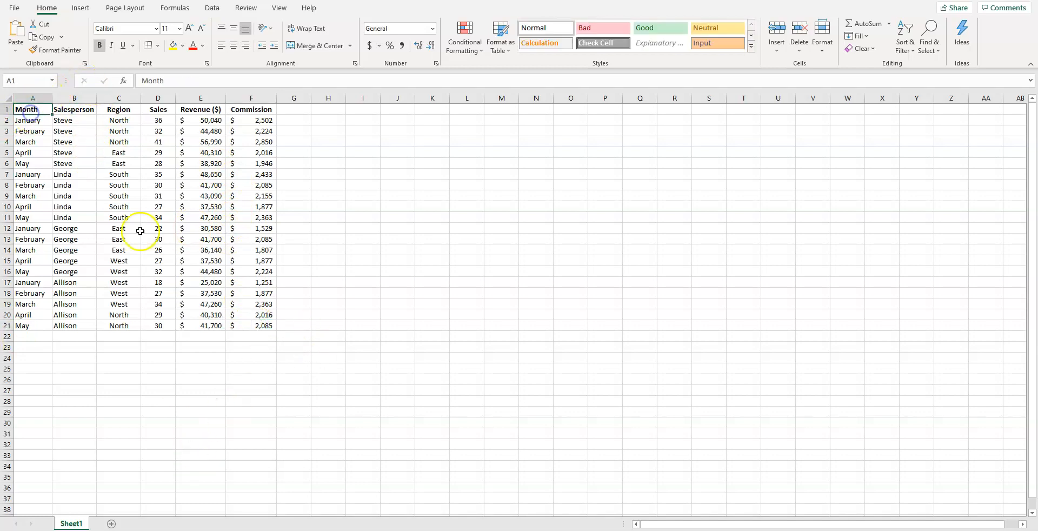
left_click(90, 9)
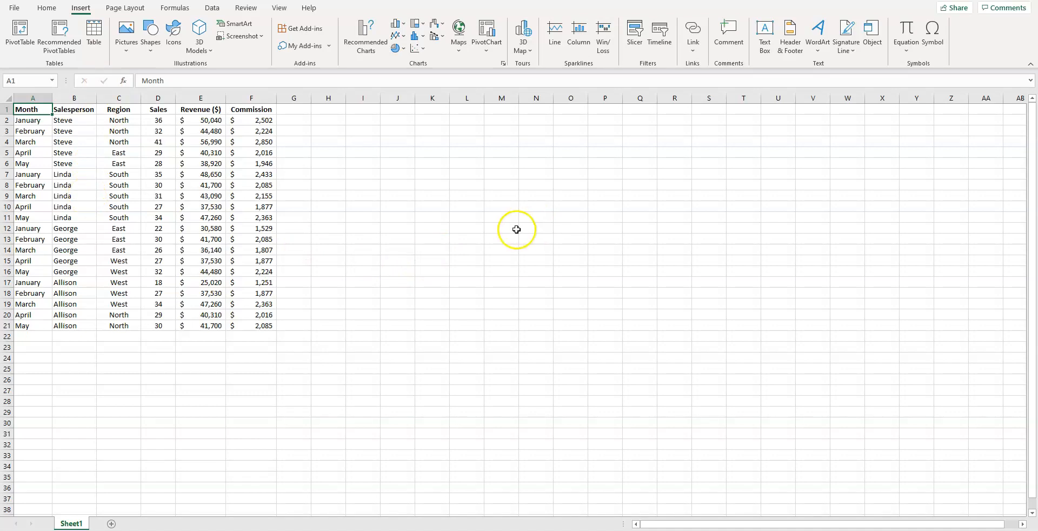
left_click(22, 35)
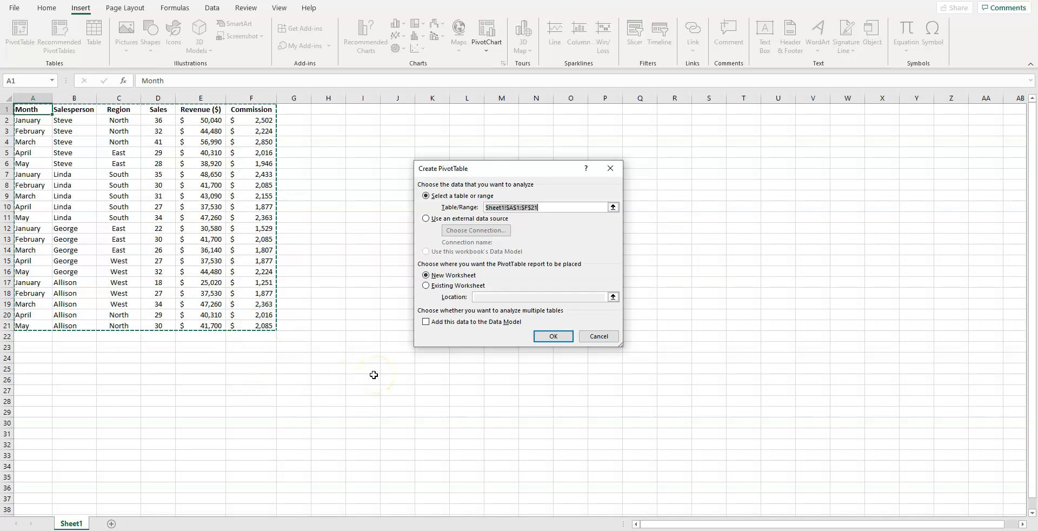
left_click(599, 337)
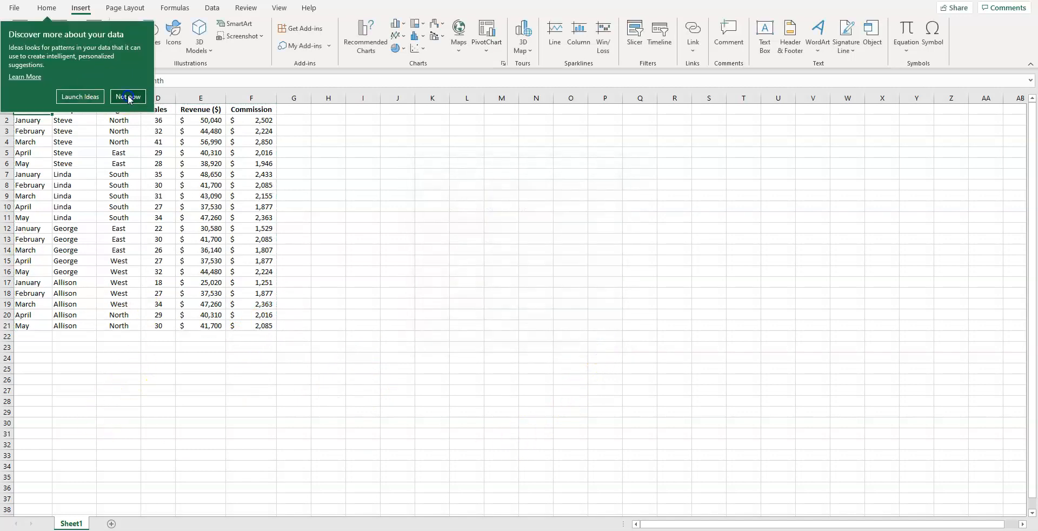
left_click(124, 96)
left_click(43, 361)
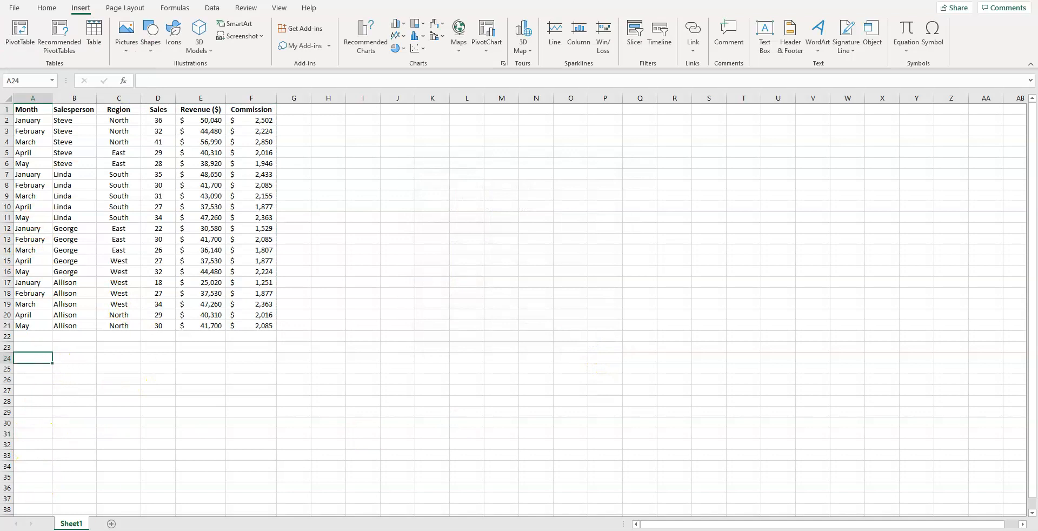
left_click(30, 34)
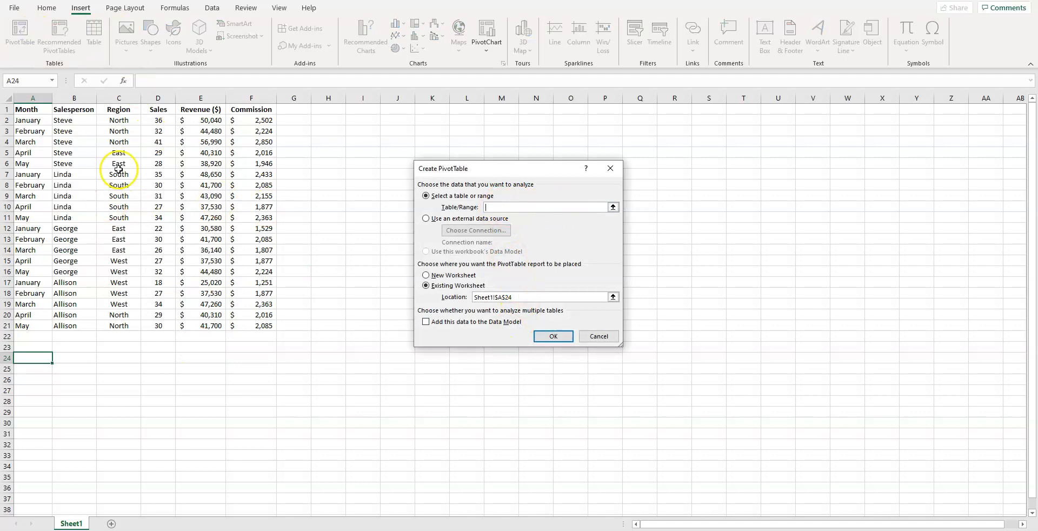
left_click(599, 336)
Step: Create a PivotTable from the data range Sheet1!$A$1:$F$21 and place it on a new worksheet
left_click(34, 109)
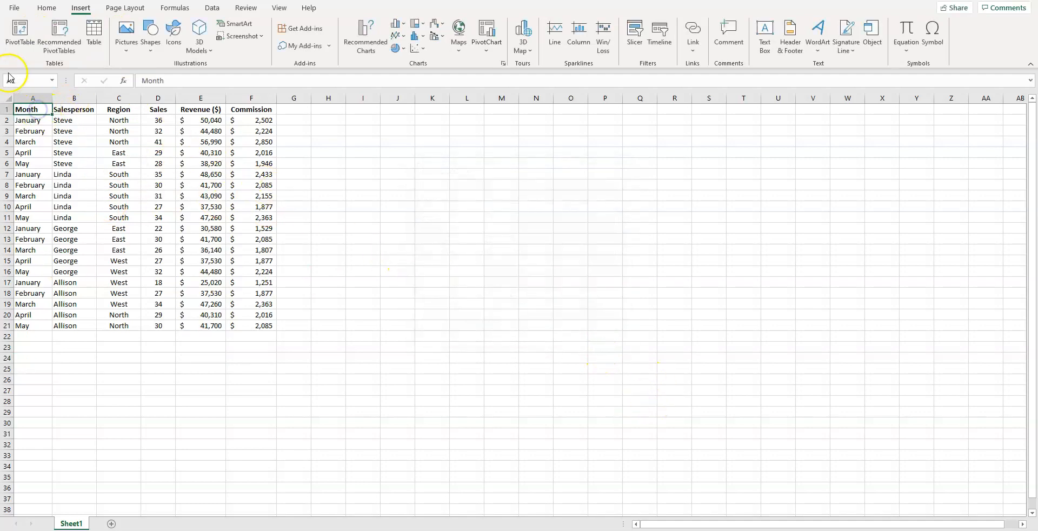
left_click(25, 36)
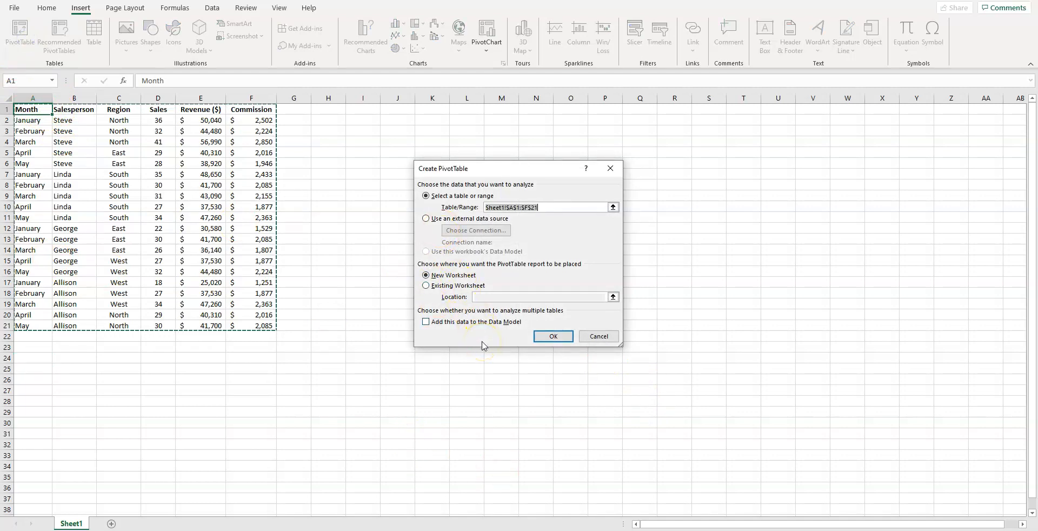
left_click(443, 287)
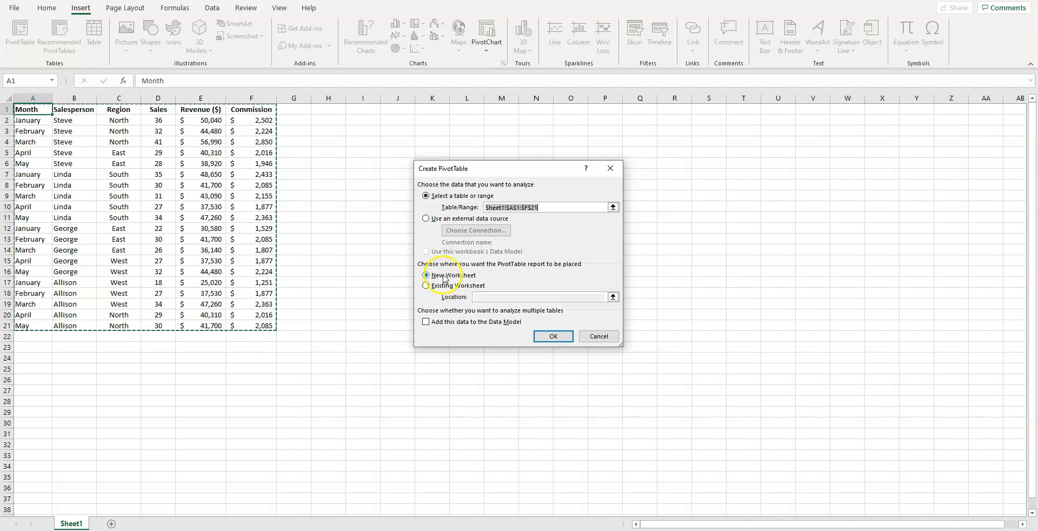
left_click(556, 340)
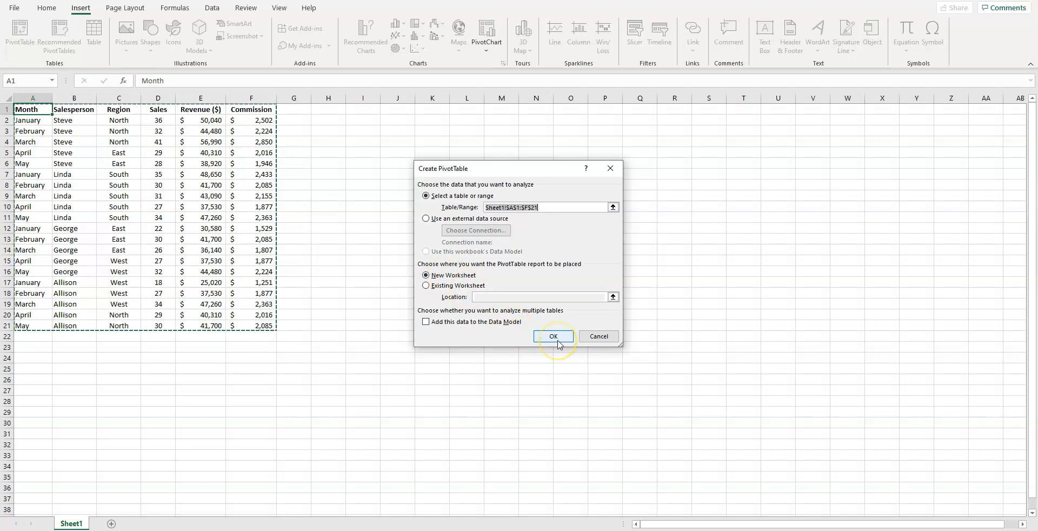
left_click(528, 471)
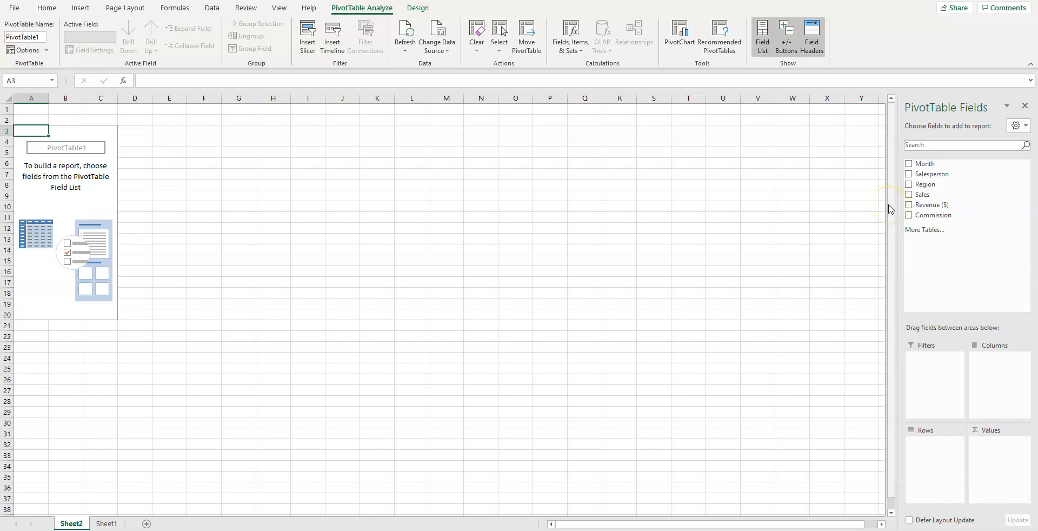
Step: Build a monthly report with Month as rows and the sums of Revenue ($) and Commission as values
left_click(909, 164)
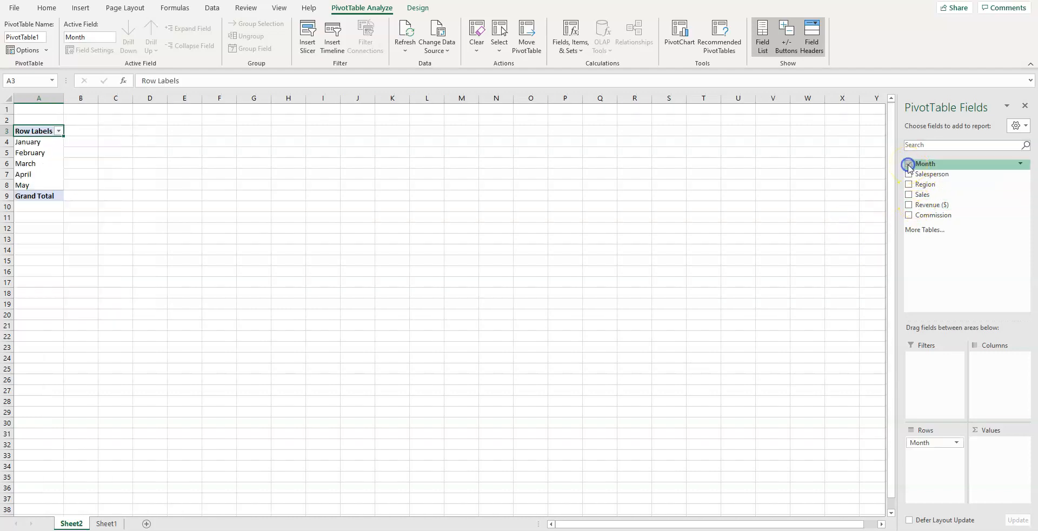
left_click(909, 205)
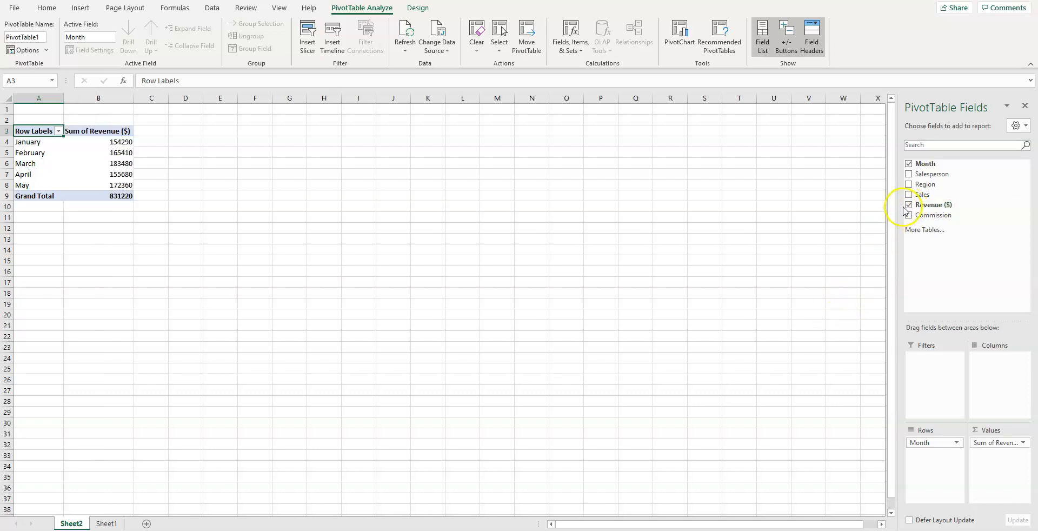
left_click(908, 216)
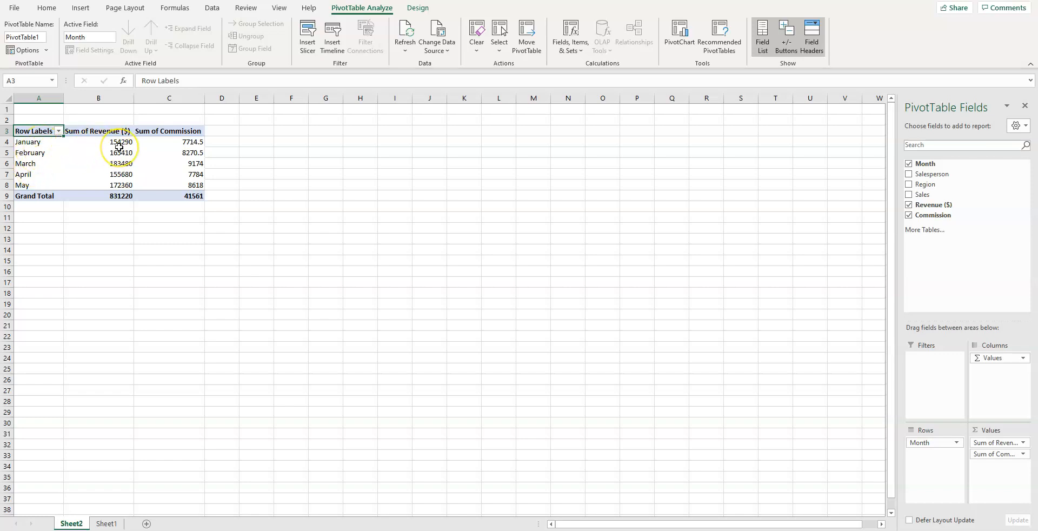
mouse_move(119, 147)
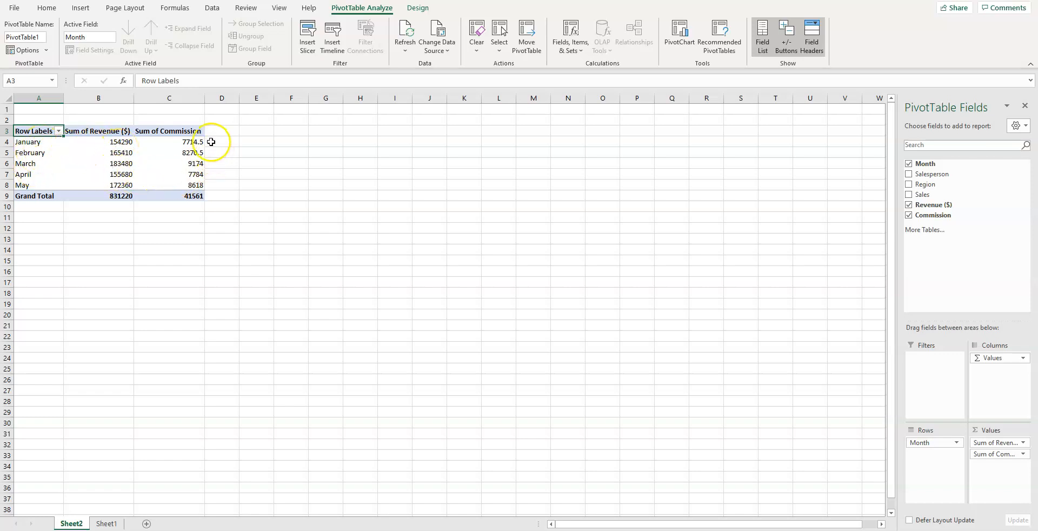
mouse_move(198, 140)
left_click(348, 501)
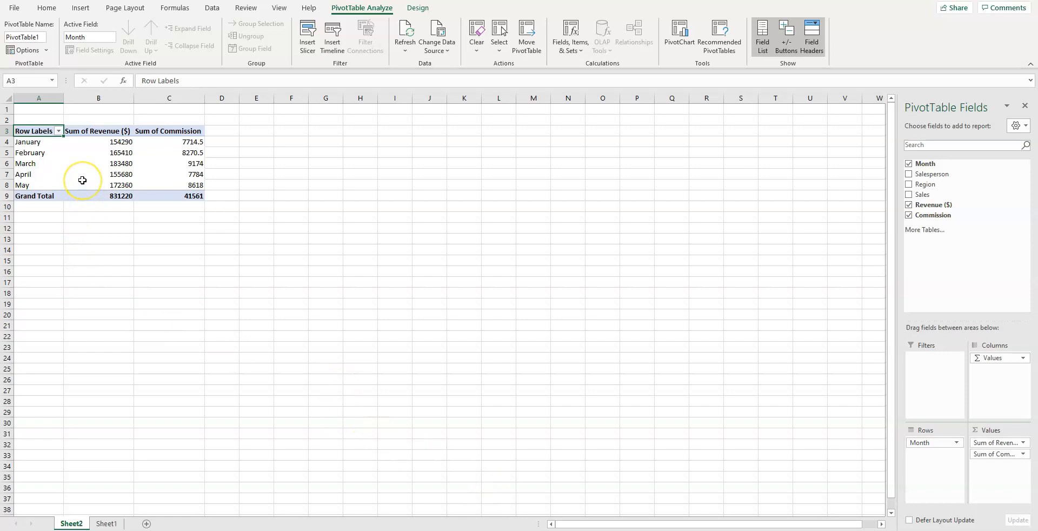
mouse_move(82, 180)
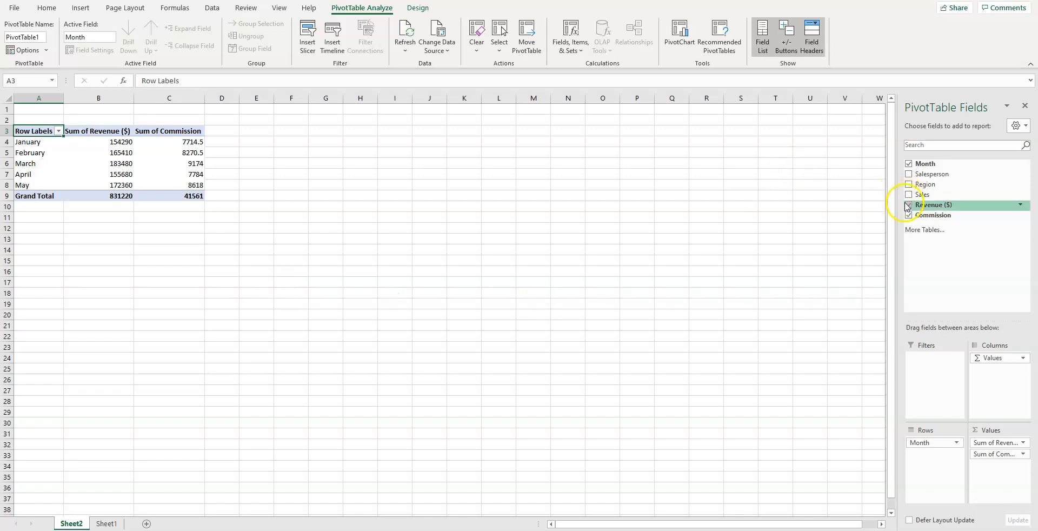
Step: Remove the Month, Revenue ($) and Commission fields to empty the PivotTable
left_click(909, 163)
left_click(910, 205)
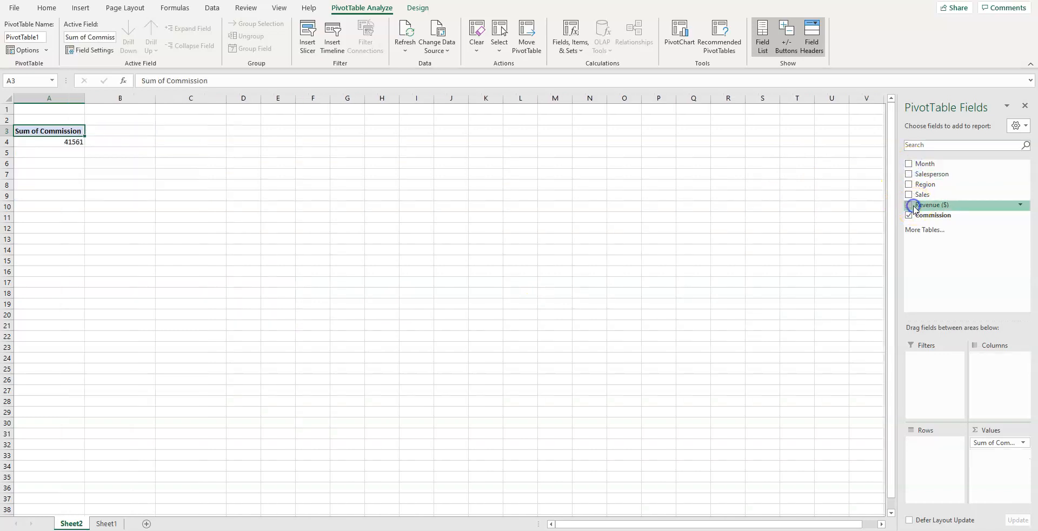
left_click(909, 215)
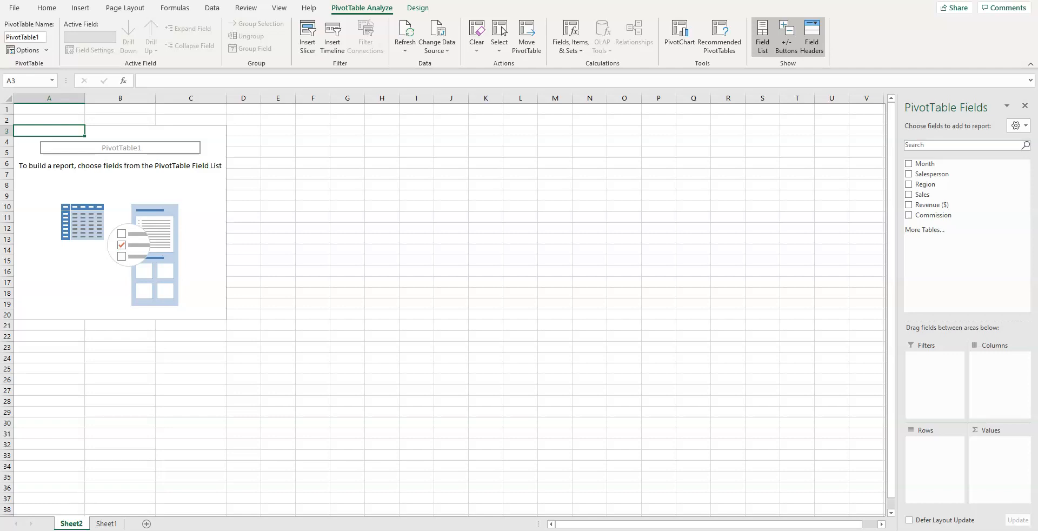
Step: Summarize Sales and Revenue ($) by Salesperson, with Month nested beneath each salesperson in the rows
left_click(909, 174)
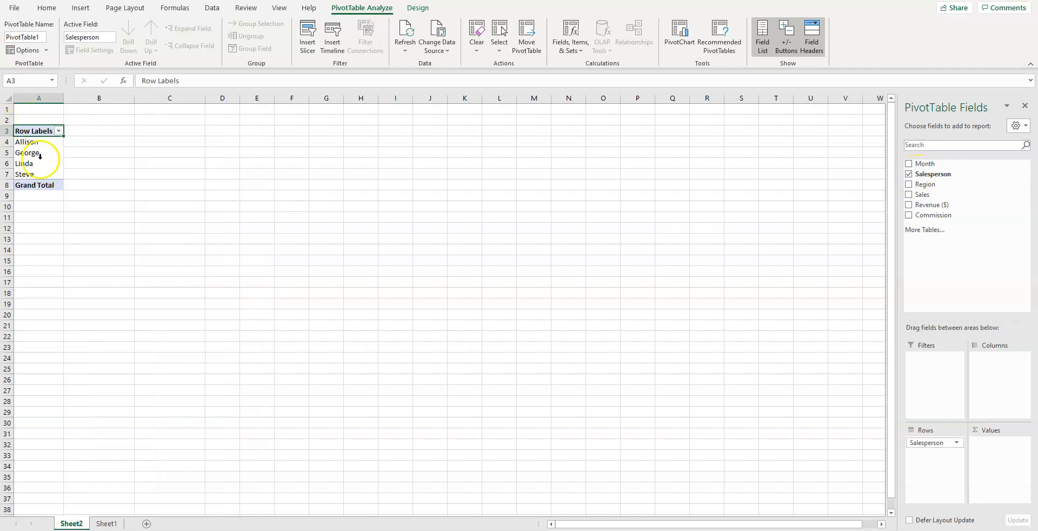
left_click(909, 196)
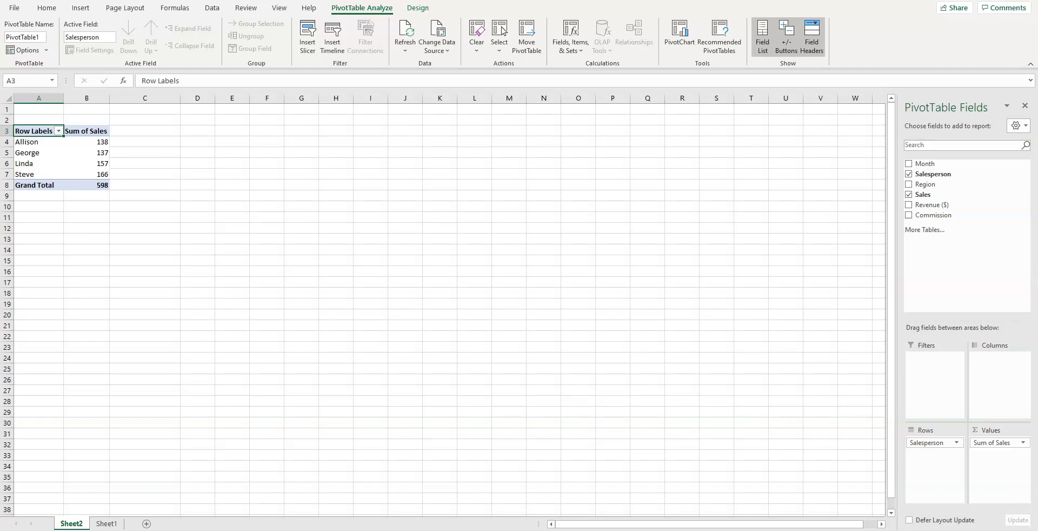
left_click(909, 205)
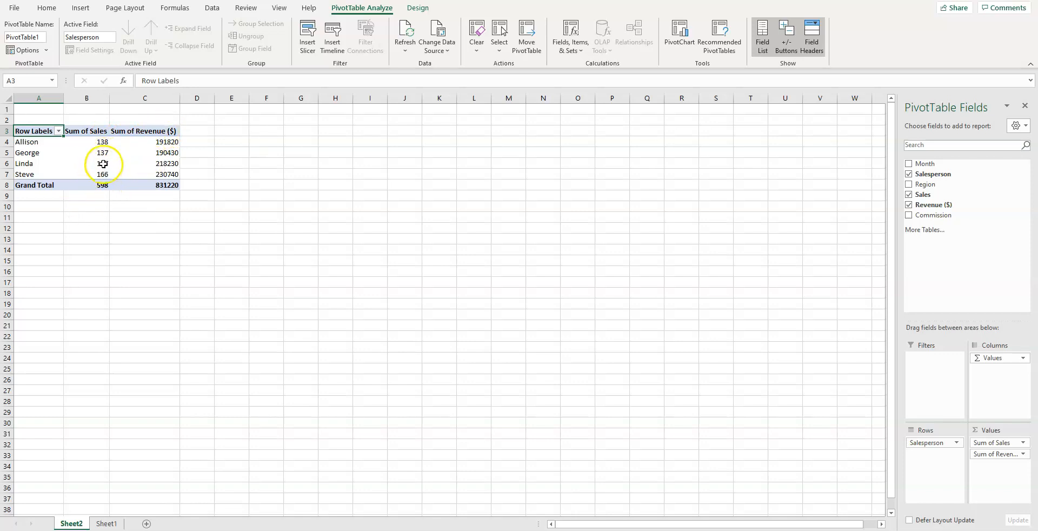
left_click(101, 164)
left_click(160, 165)
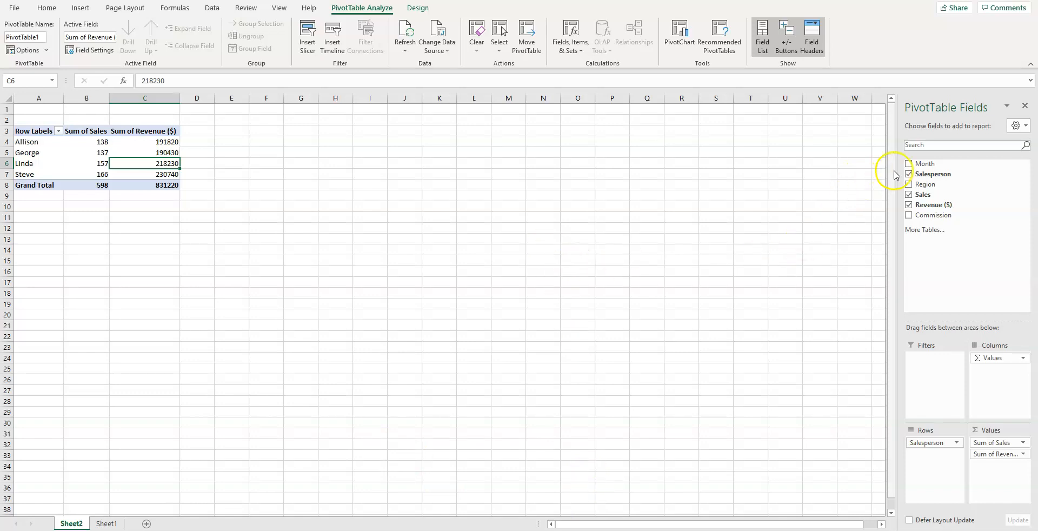
left_click(909, 164)
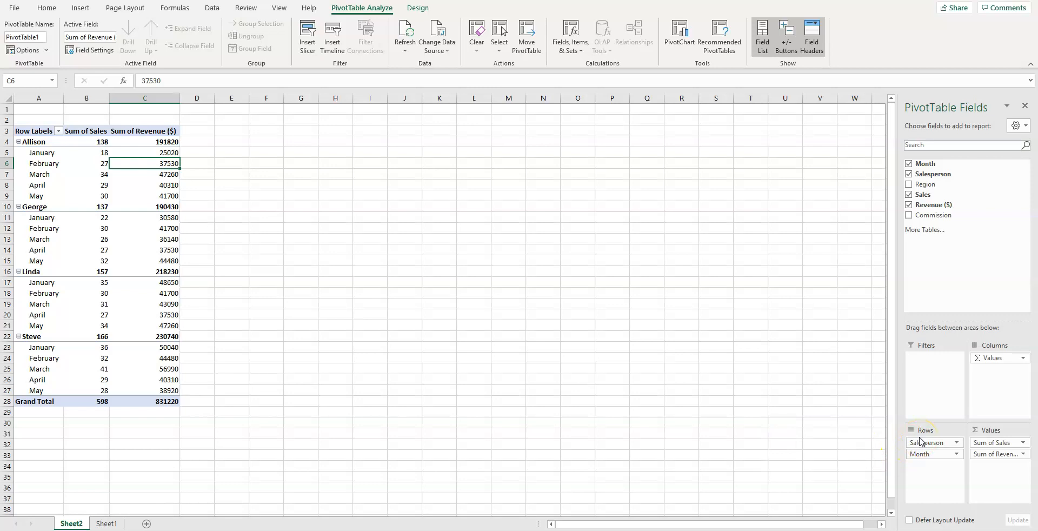
left_click_drag(921, 441, 672, 261)
Step: Remove Sales from the values and reorder the row fields so Salesperson is nested beneath Month
left_click(913, 196)
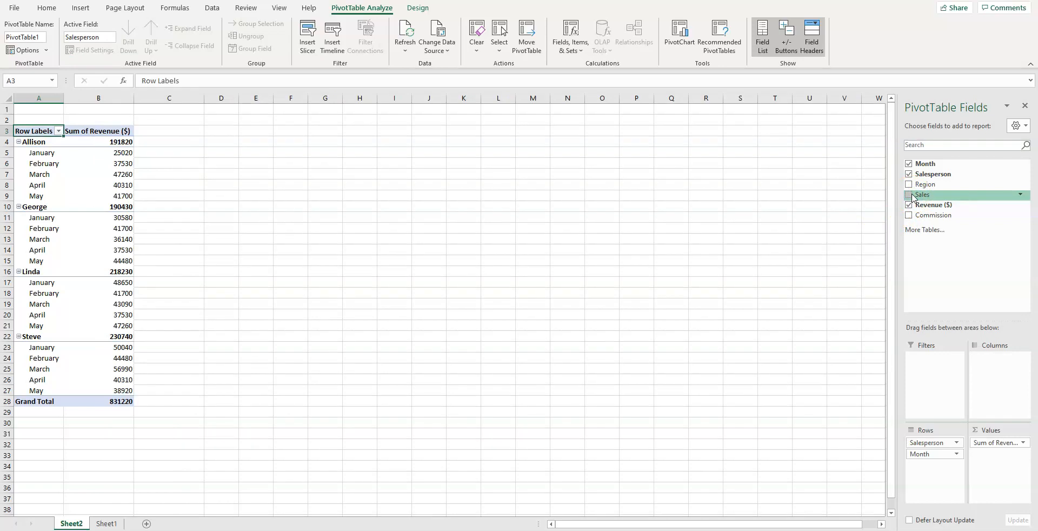
left_click(909, 175)
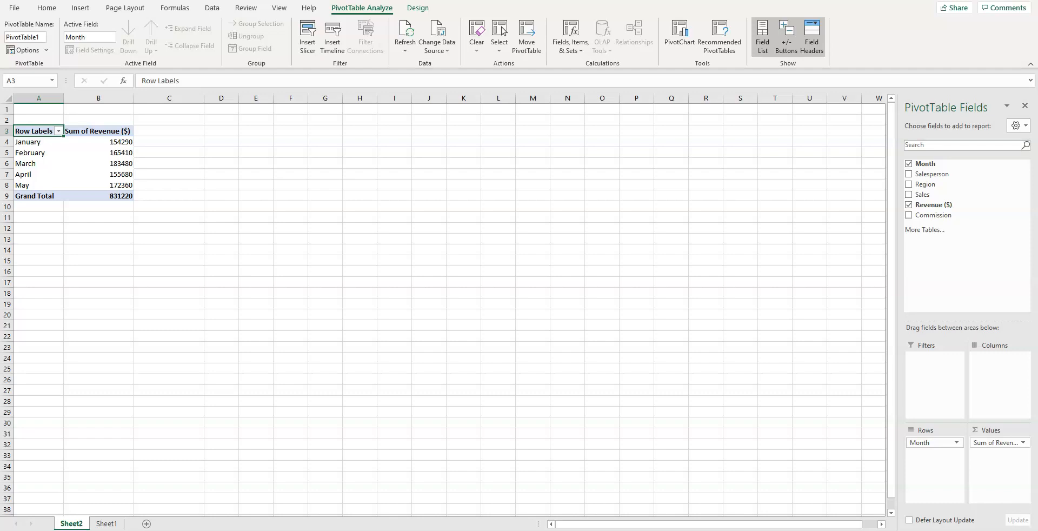
left_click(909, 174)
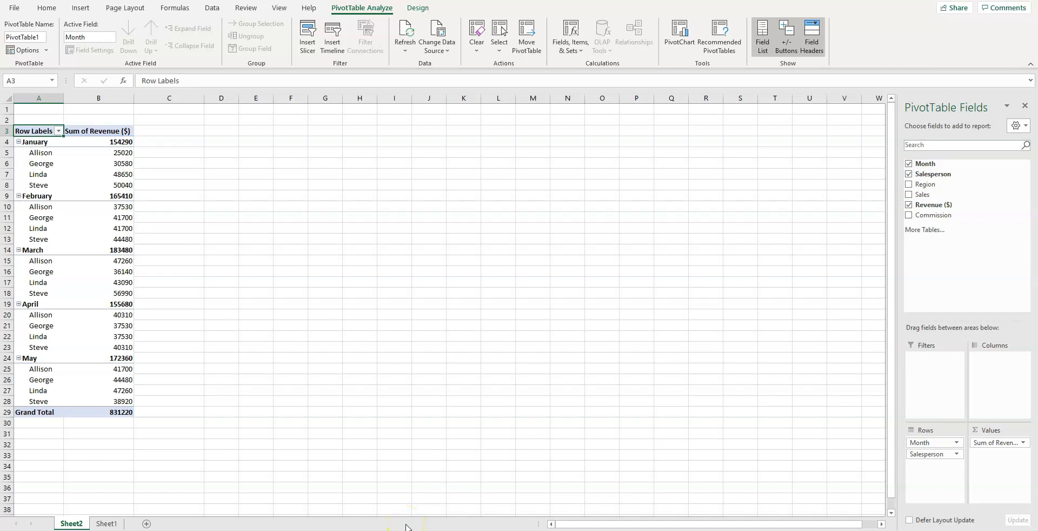
Step: Change the Revenue ($) value field to summarize by Average
left_click(108, 131)
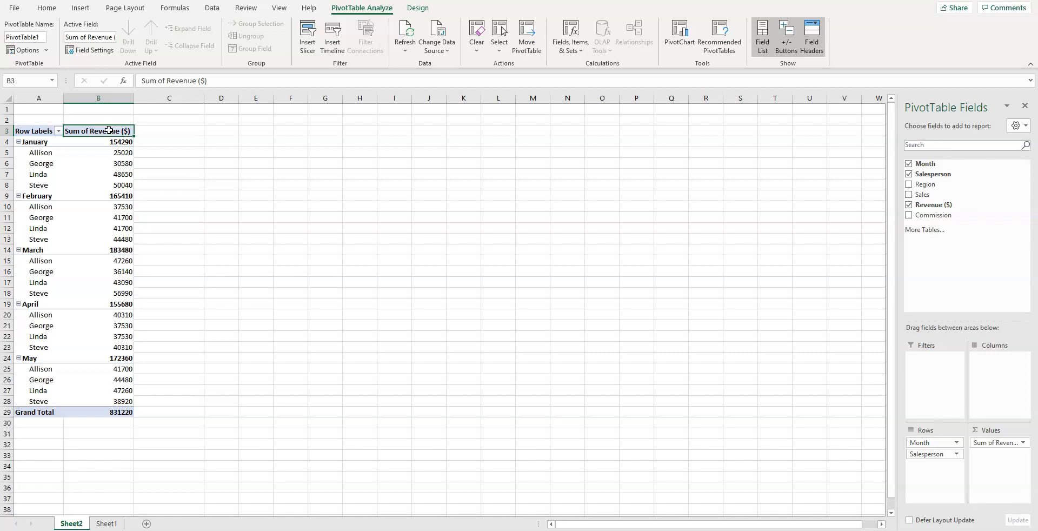
double_click(108, 130)
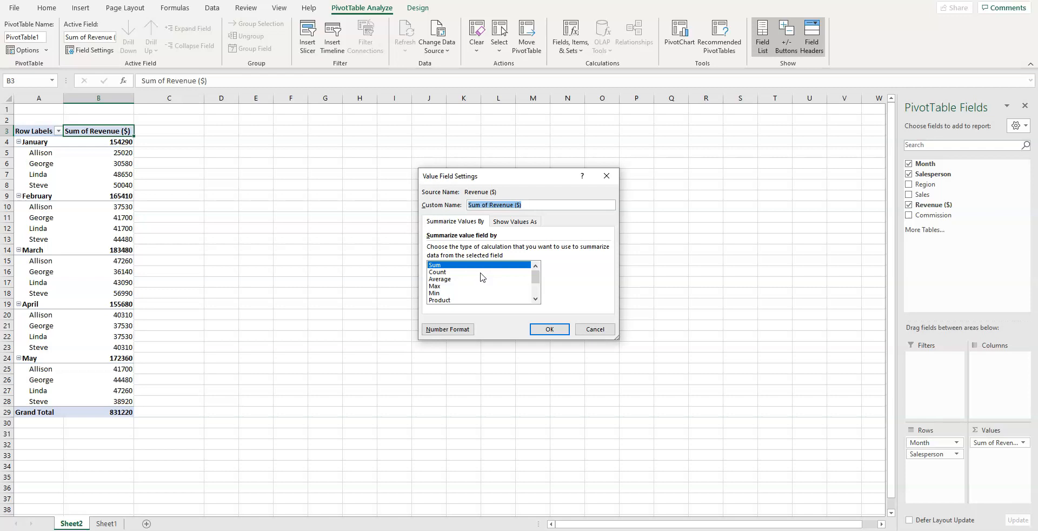
left_click(688, 345)
left_click(438, 279)
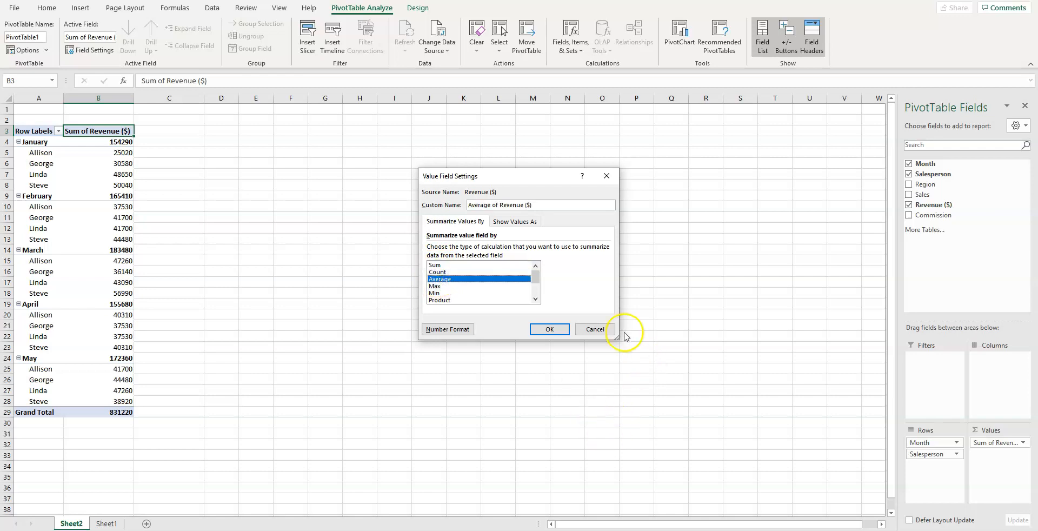
left_click(551, 329)
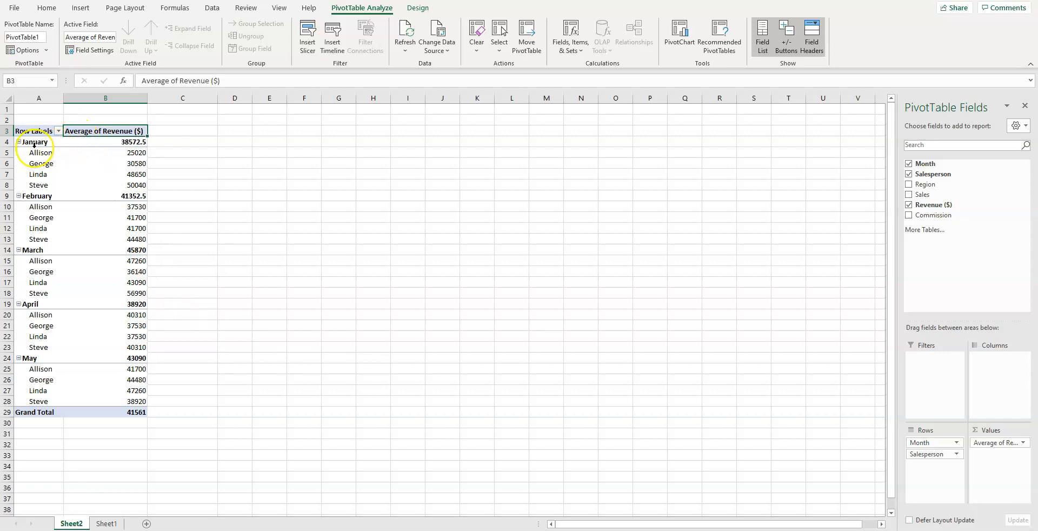
Step: Clear all fields from the PivotTable and summarize Commission by Month instead
mouse_move(141, 142)
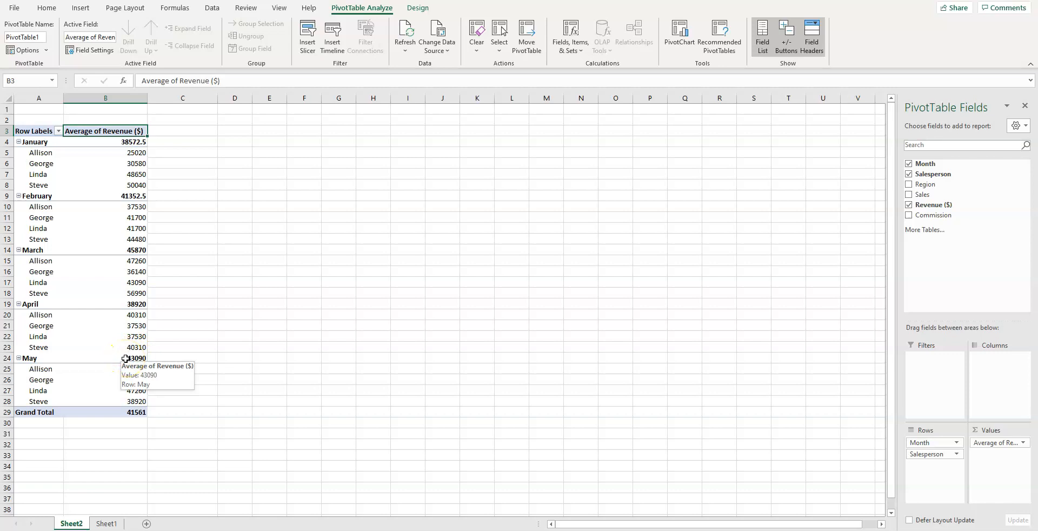
mouse_move(142, 412)
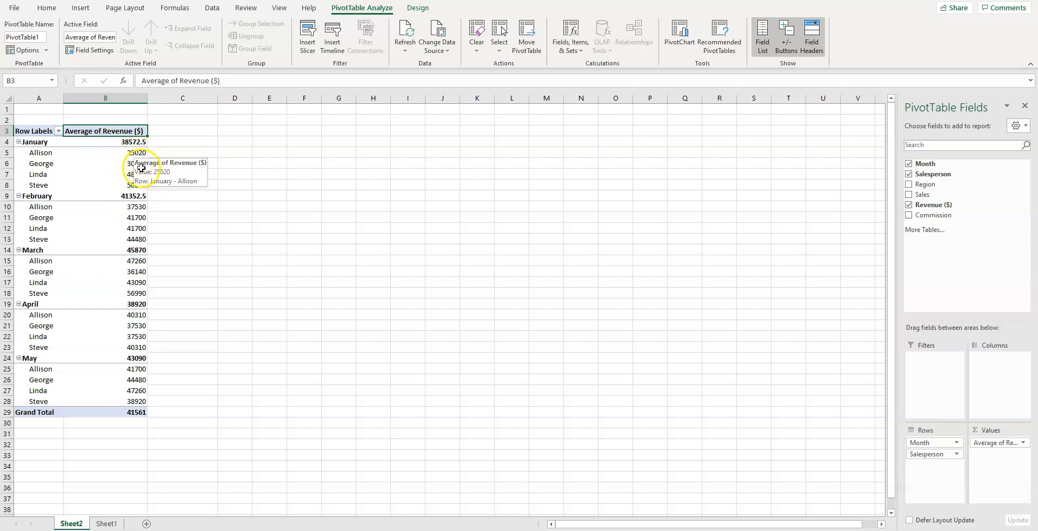
mouse_move(140, 173)
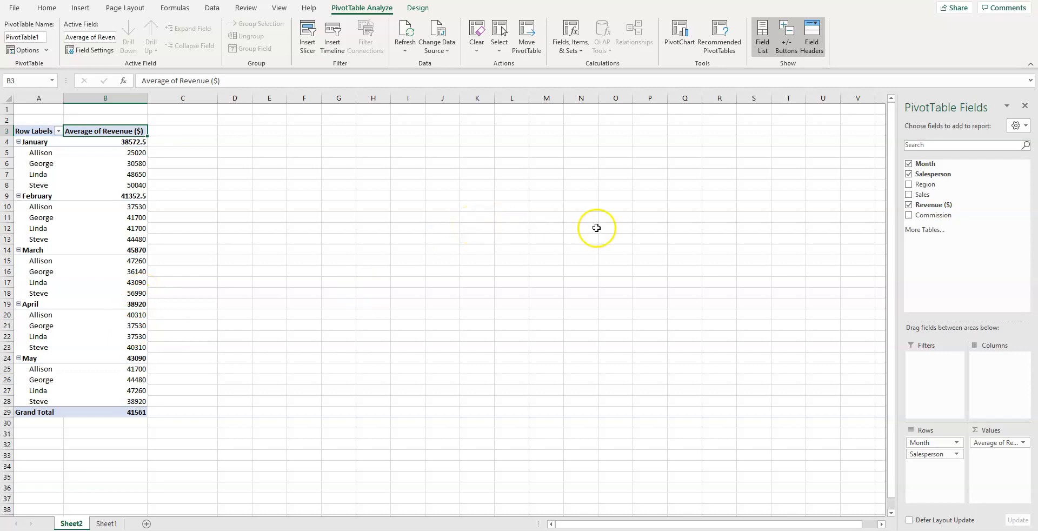
left_click(909, 204)
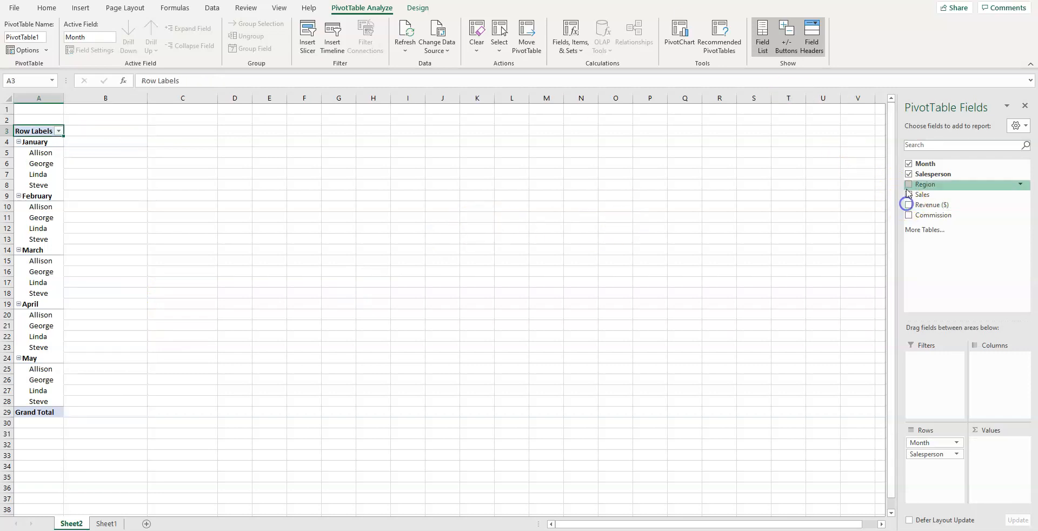
left_click(909, 174)
left_click(909, 163)
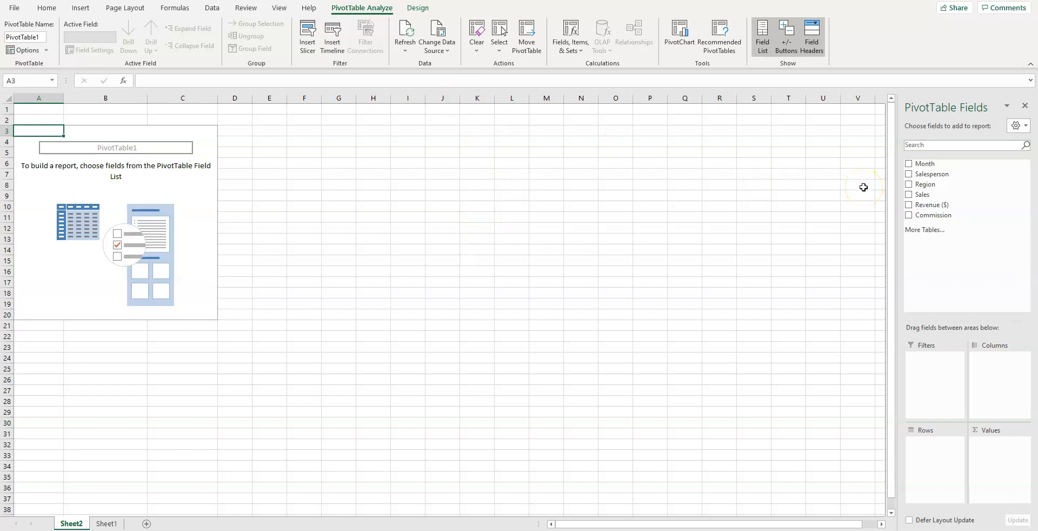
left_click(908, 163)
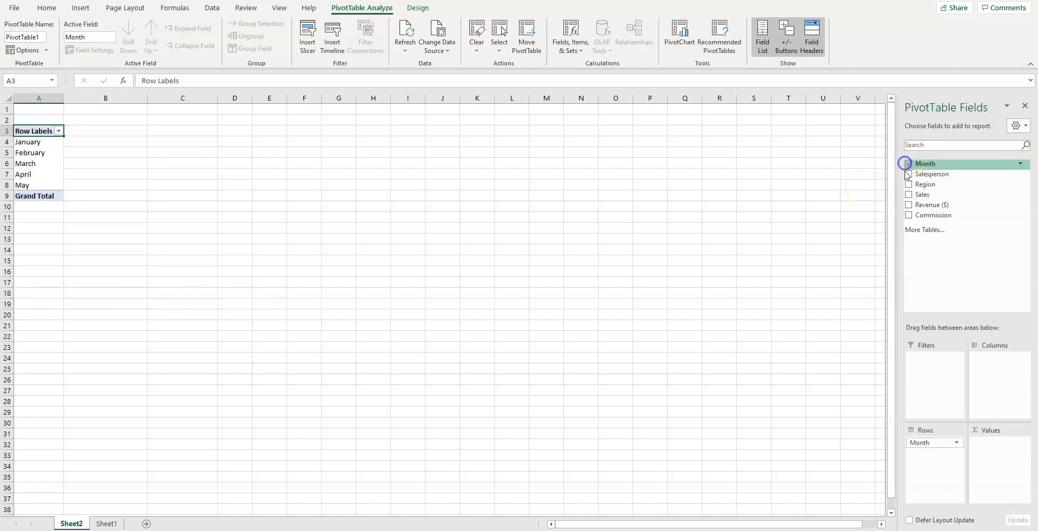
left_click(909, 215)
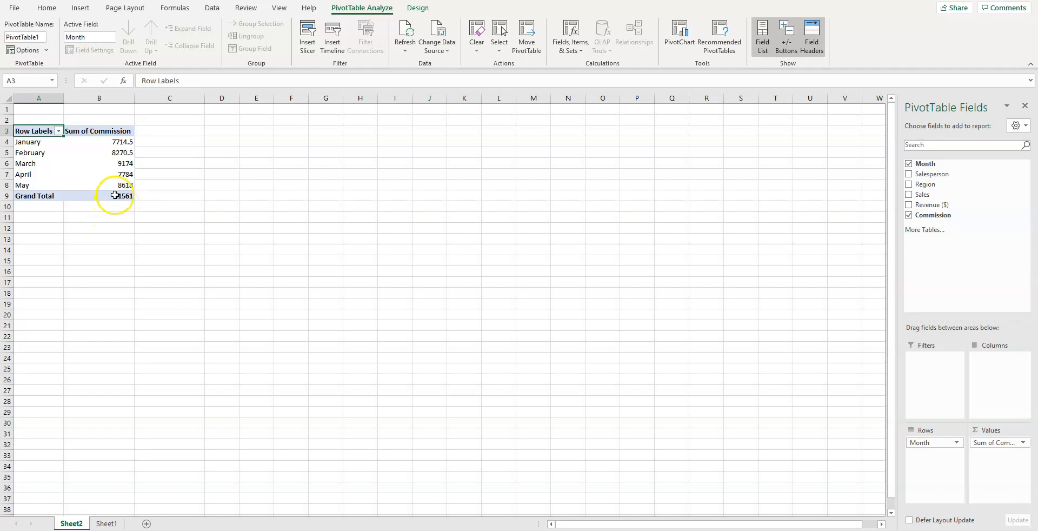
Step: Drill into the Commission grand total to list its source records on a new sheet, and check the Month column's filter
double_click(115, 195)
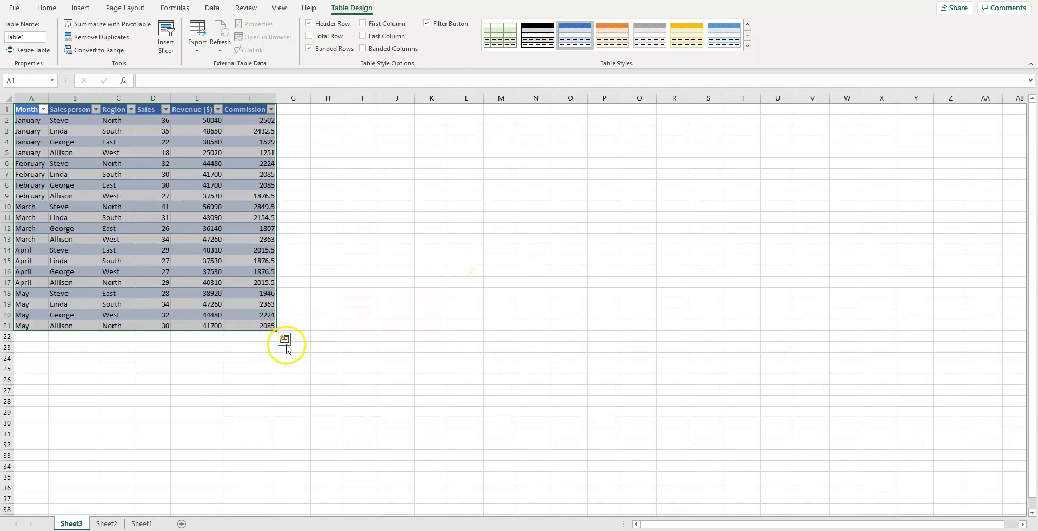
left_click(91, 206)
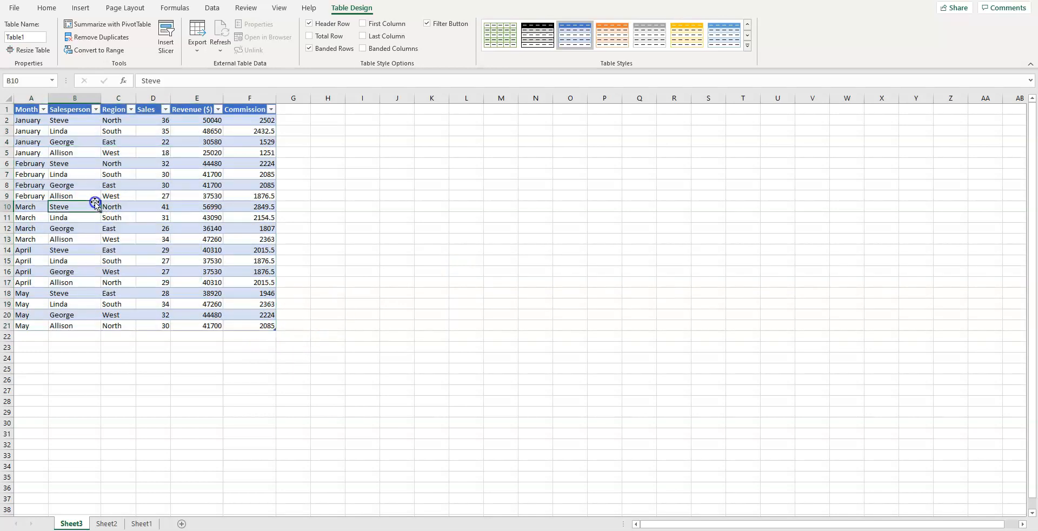
left_click(43, 109)
left_click(43, 110)
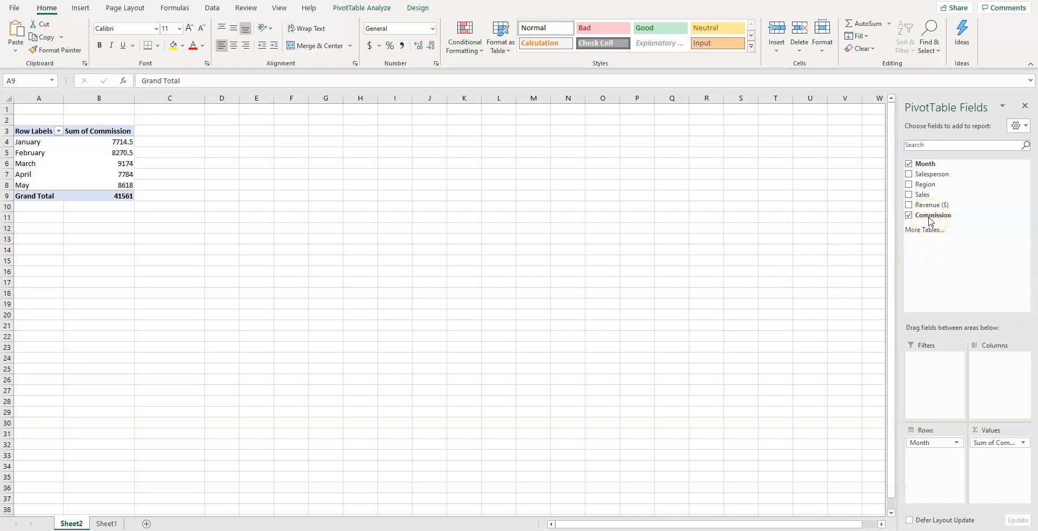
Step: Add Salesperson and Region as nested rows beneath Month, and Sales and Revenue ($) as summed values
left_click(909, 174)
left_click(908, 185)
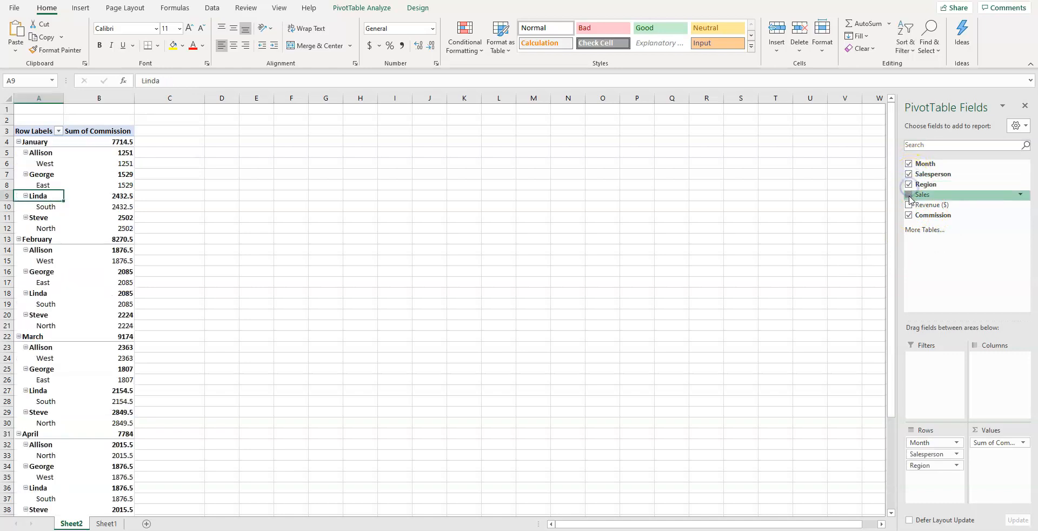
left_click(909, 194)
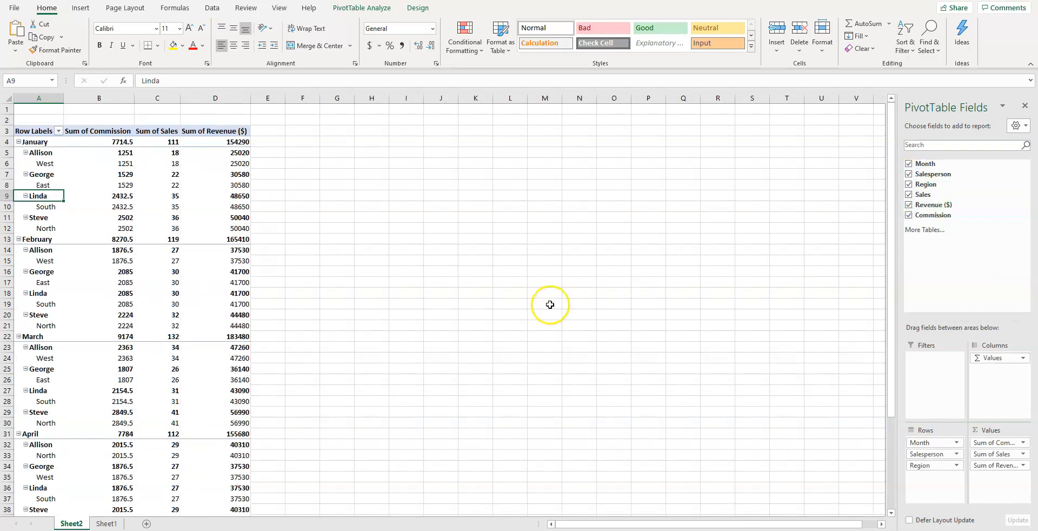
Step: Examine the commission, sales and revenue figures by month, salesperson and region through to the grand total
mouse_move(191, 368)
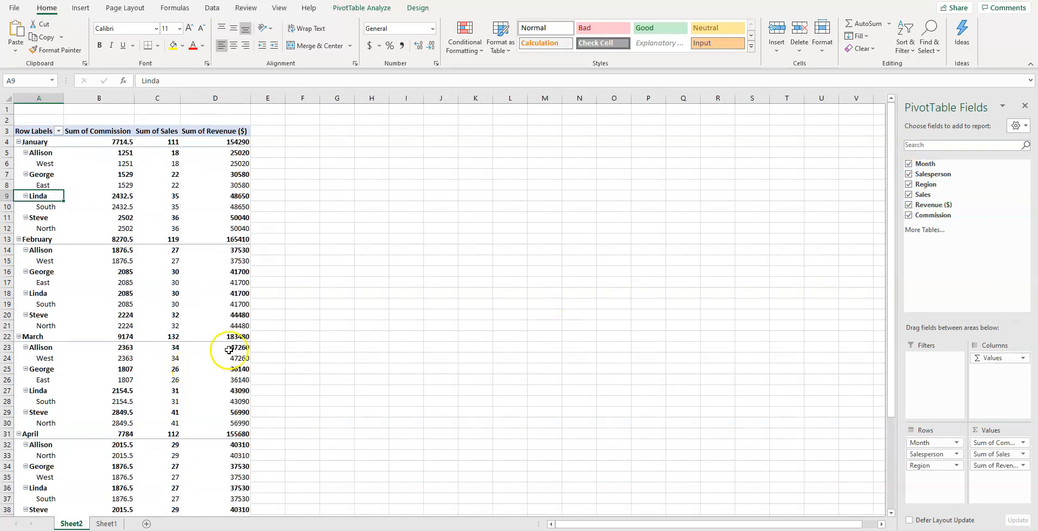
mouse_move(34, 144)
mouse_move(116, 140)
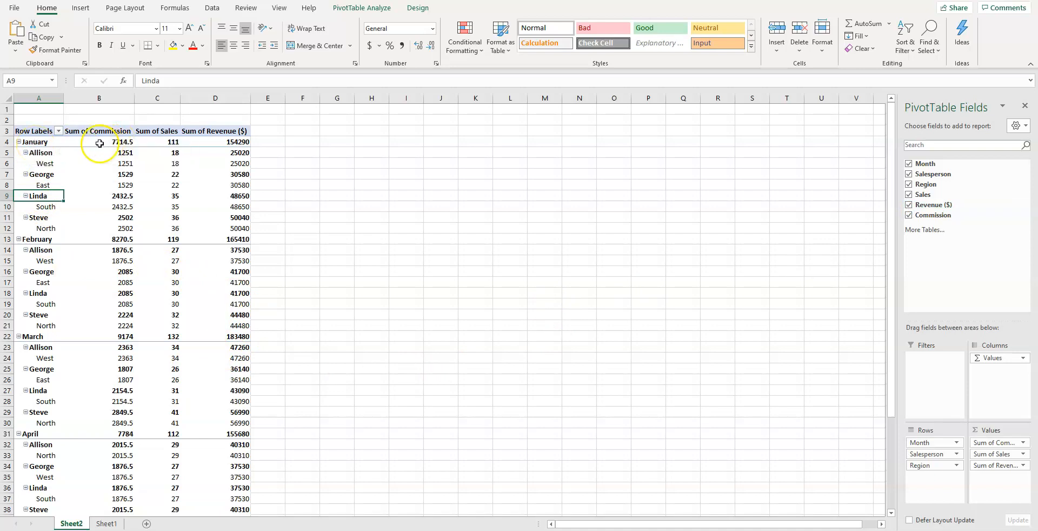
mouse_move(169, 143)
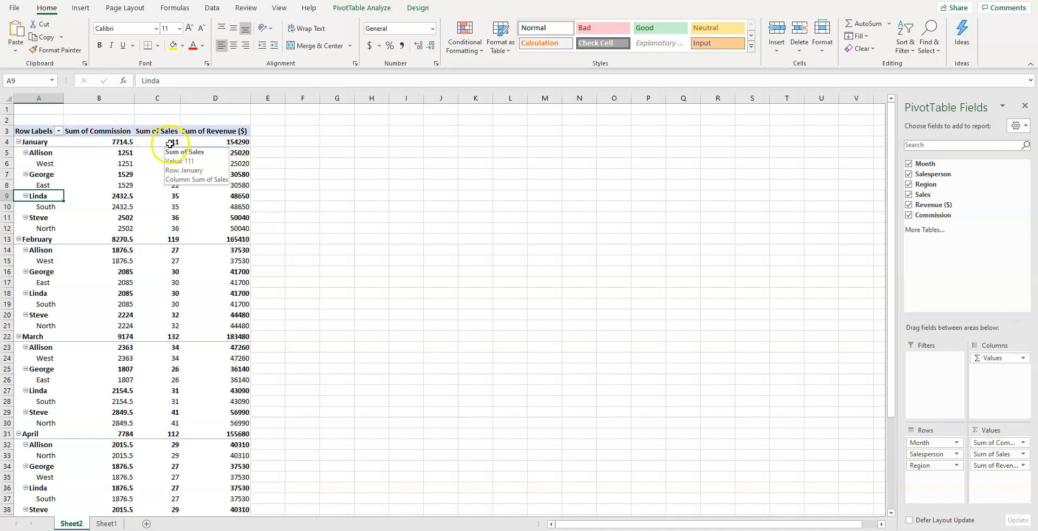
mouse_move(227, 139)
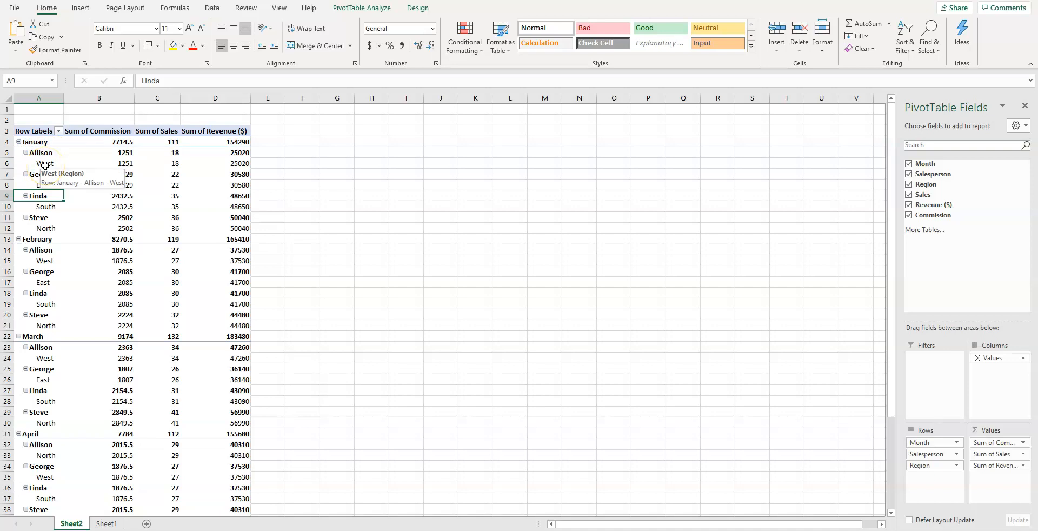
scroll(103, 346, "down", 7)
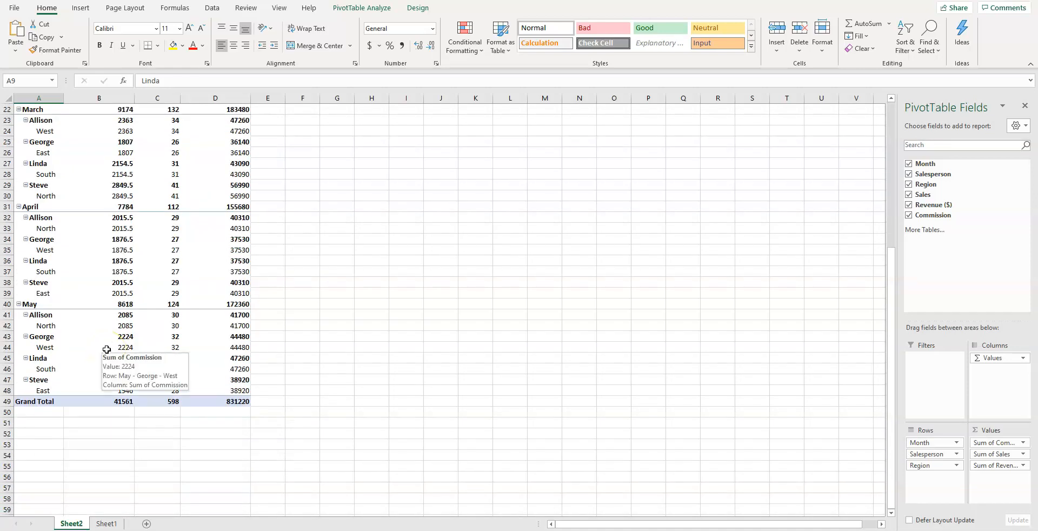
scroll(106, 349, "up", 5)
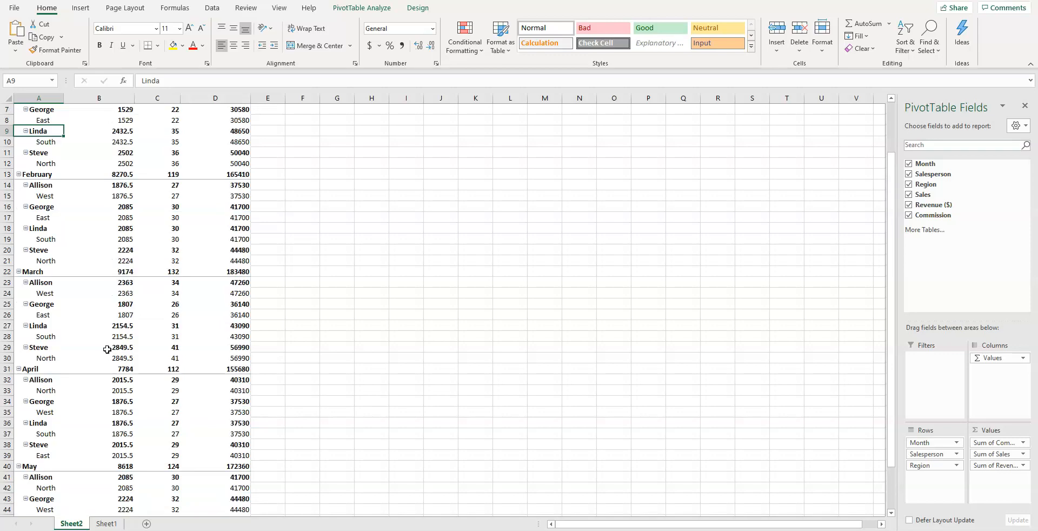
scroll(106, 349, "up", 2)
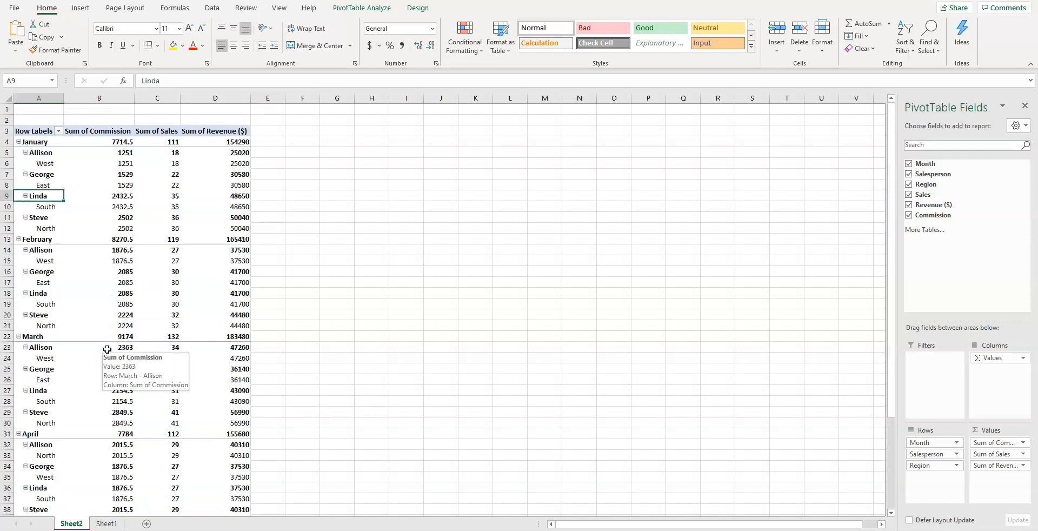
scroll(107, 349, "down", 2)
scroll(107, 350, "up", 2)
scroll(107, 349, "down", 4)
scroll(107, 349, "down", 5)
scroll(107, 349, "up", 9)
Step: Remove Month, Region, Sales and Commission so the PivotTable summarizes only Revenue ($) by Salesperson
left_click(948, 148)
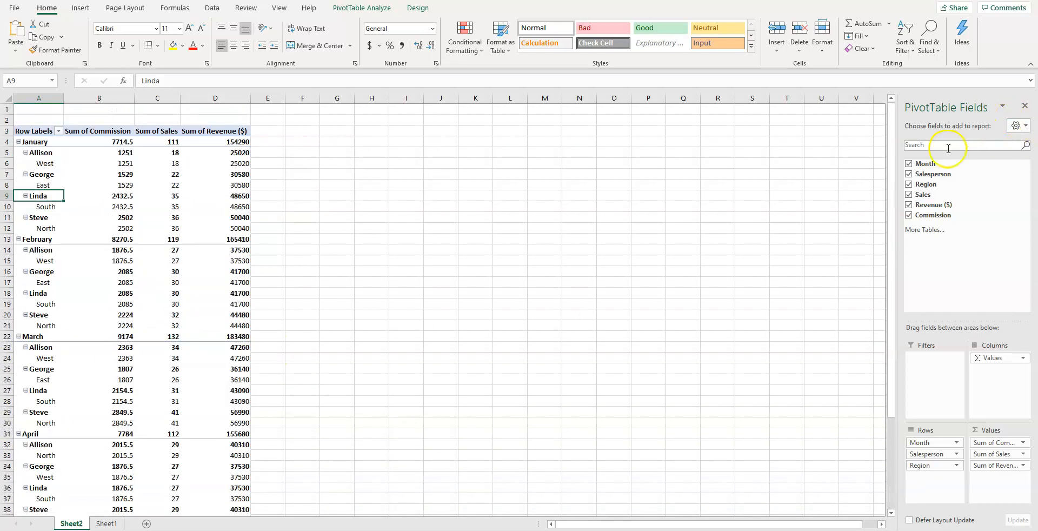
left_click(908, 163)
left_click(912, 185)
left_click(910, 195)
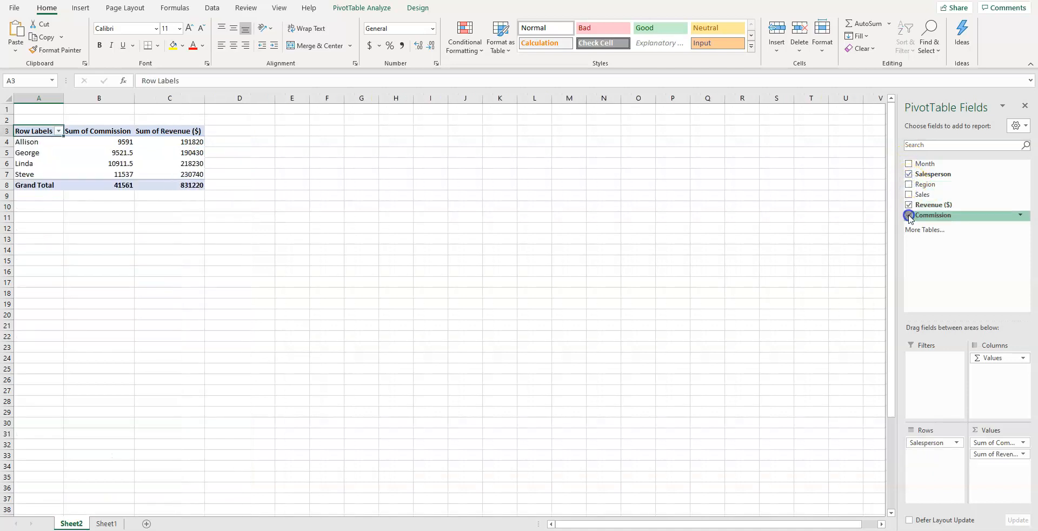
left_click(909, 215)
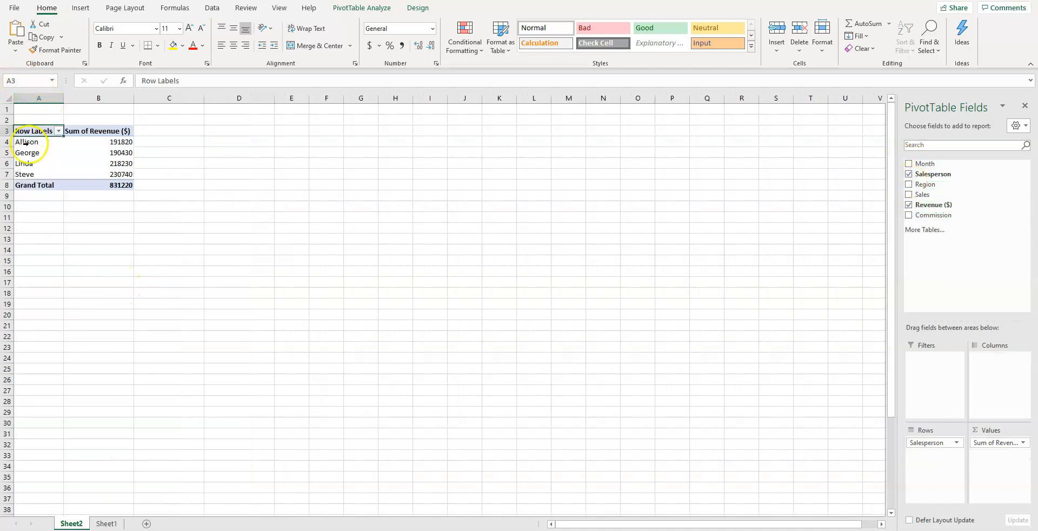